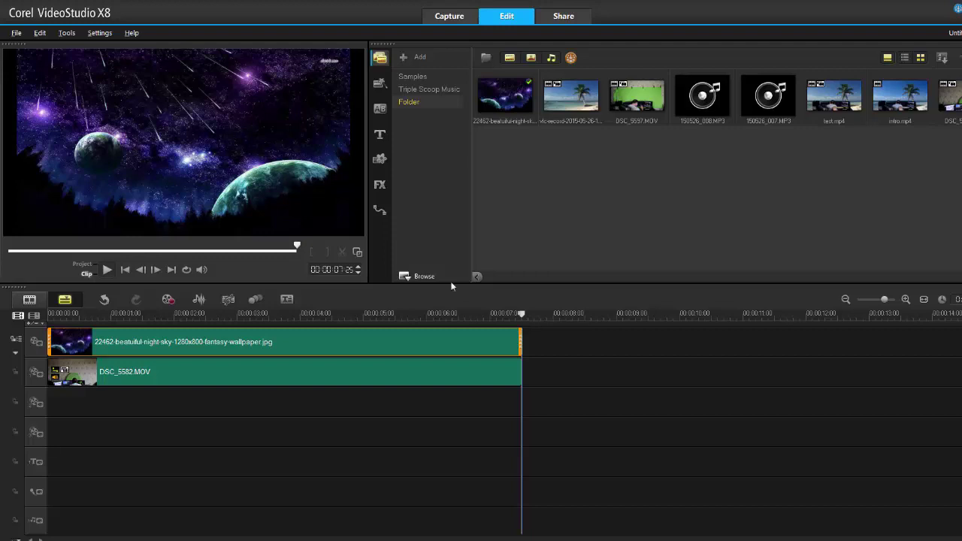
{"action": "left_click_drag", "start_coordinate": [521, 312], "coordinate": [155, 317]}
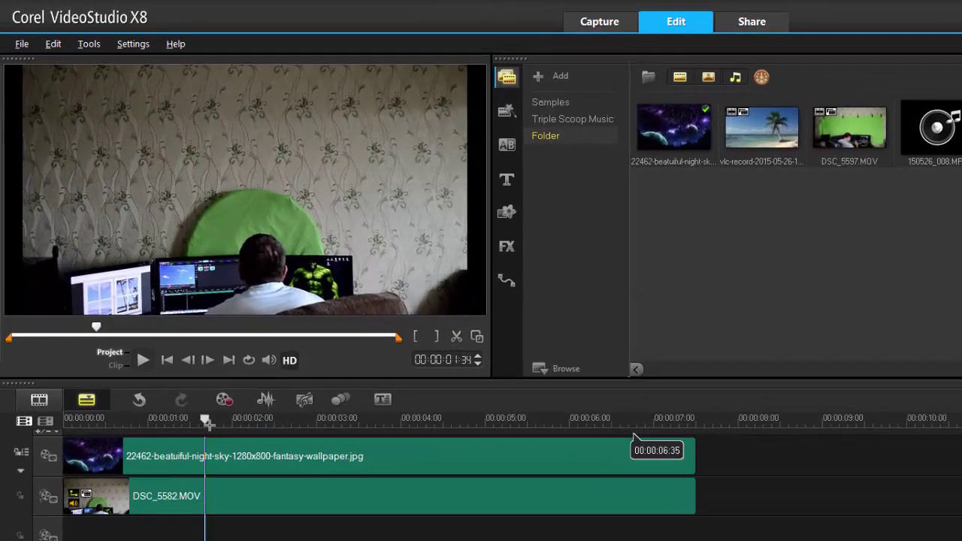
{"action": "mouse_move", "coordinate": [208, 422]}
{"action": "left_mouse_down"}
{"action": "mouse_move", "coordinate": [281, 423]}
{"action": "mouse_move", "coordinate": [200, 423]}
{"action": "left_mouse_up"}
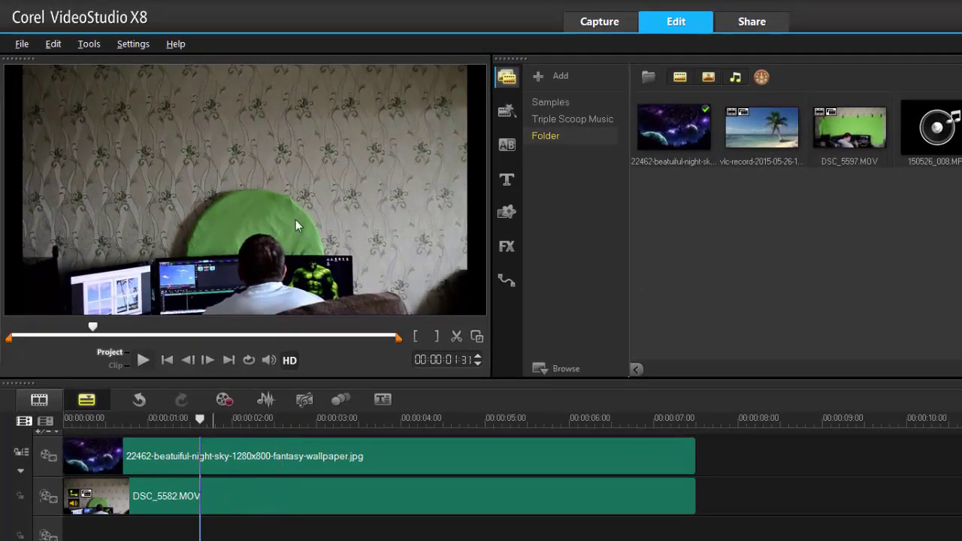
{"action": "left_click_drag", "start_coordinate": [200, 418], "coordinate": [223, 428]}
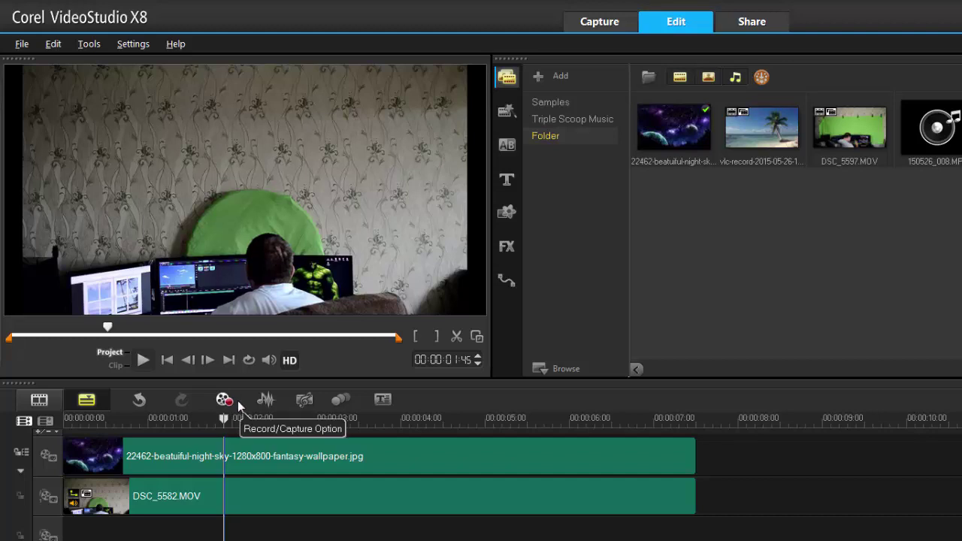
Enable Apply Overlay Options on DSC_5582.MOV and sample the green backdrop as the chroma key colour.
{"action": "left_click", "coordinate": [290, 489]}
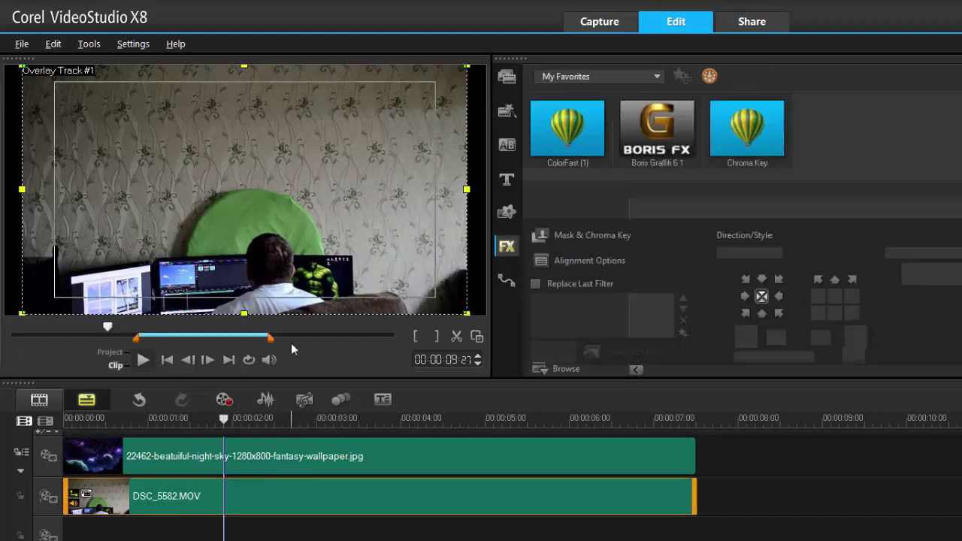
{"action": "left_click", "coordinate": [570, 236]}
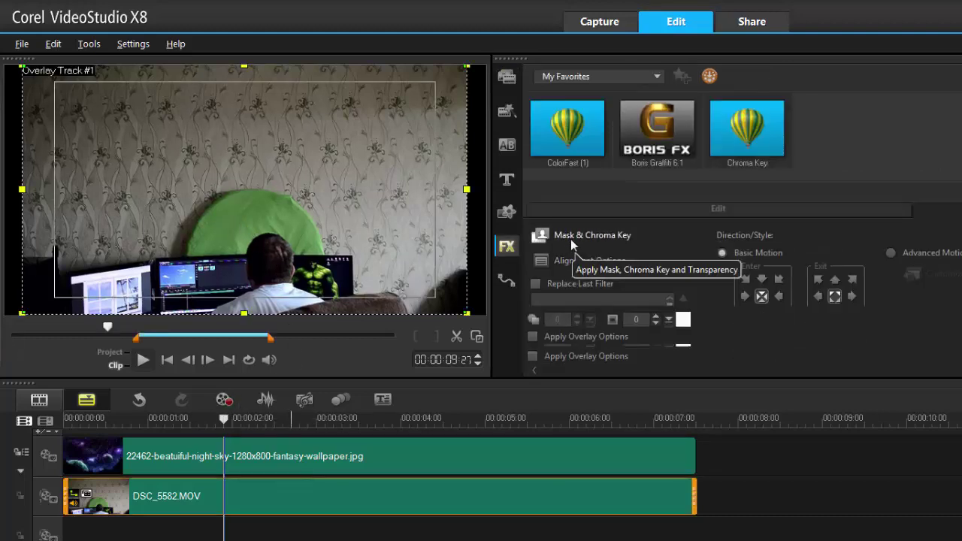
{"action": "left_click", "coordinate": [532, 256]}
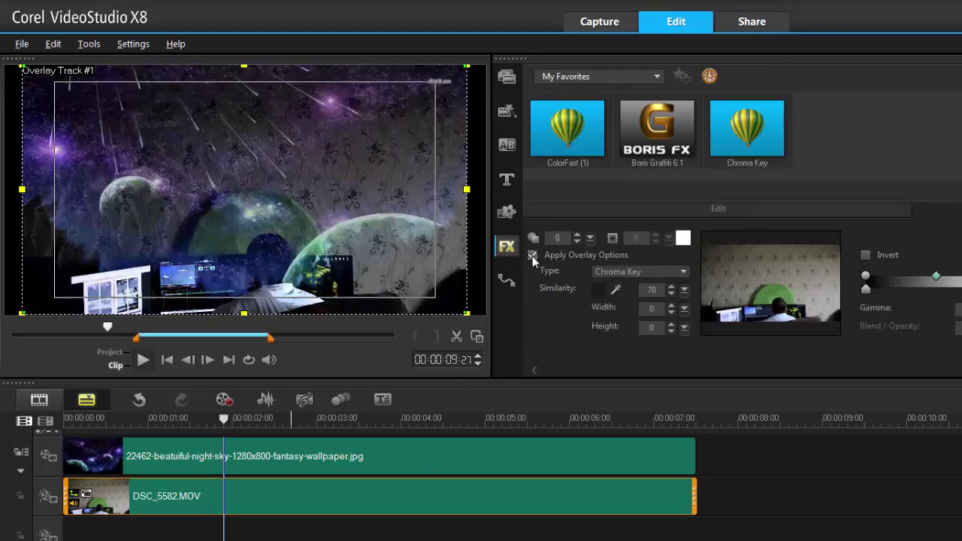
{"action": "left_click", "coordinate": [616, 290]}
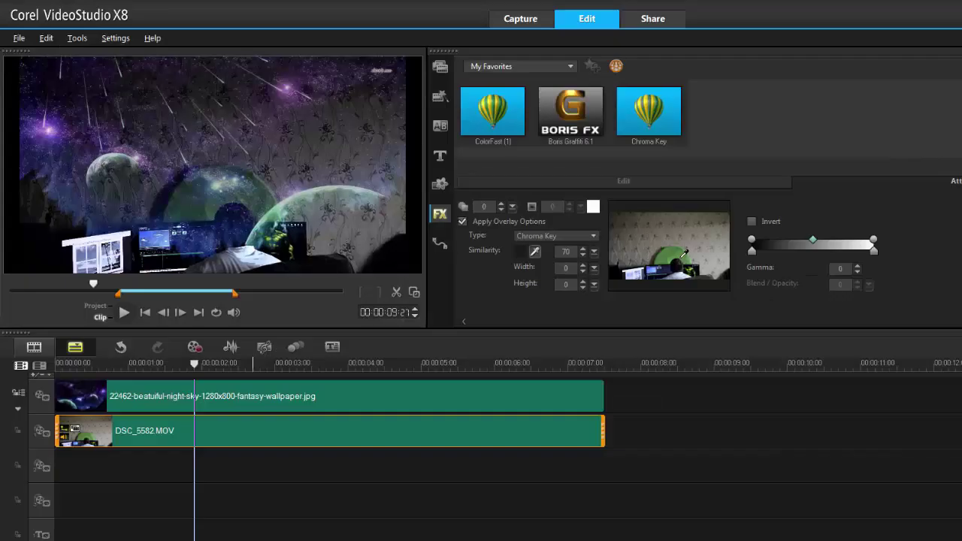
{"action": "left_click", "coordinate": [684, 254]}
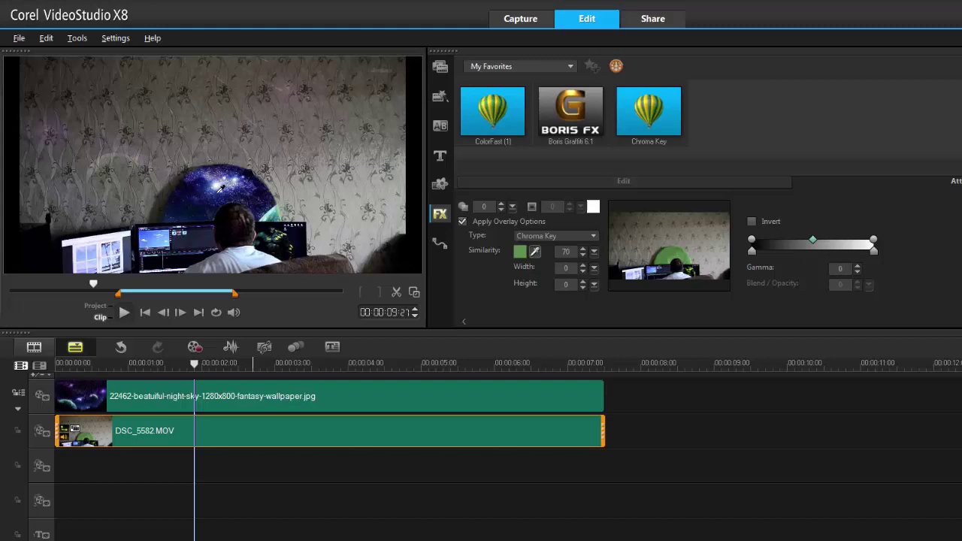
Apply the Boris Graffiti 6.1 filter to DSC_5582.MOV and open its Customize Filter editor.
{"action": "left_click", "coordinate": [172, 388]}
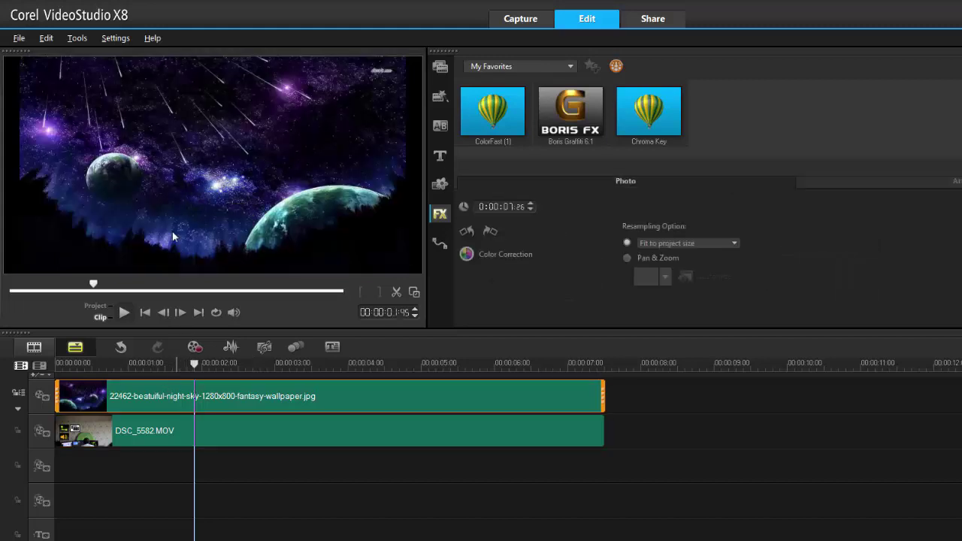
{"action": "left_click", "coordinate": [230, 428]}
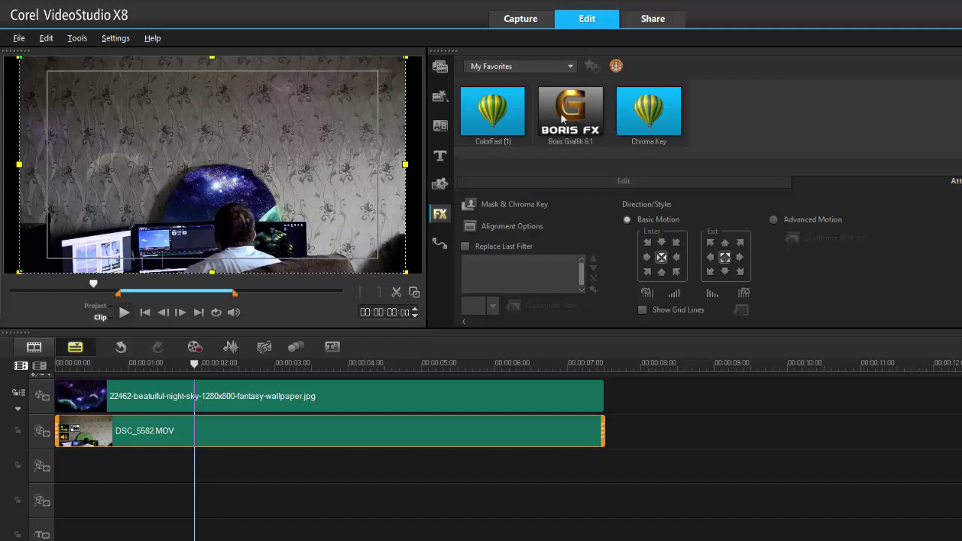
{"action": "left_click_drag", "start_coordinate": [581, 134], "coordinate": [427, 443]}
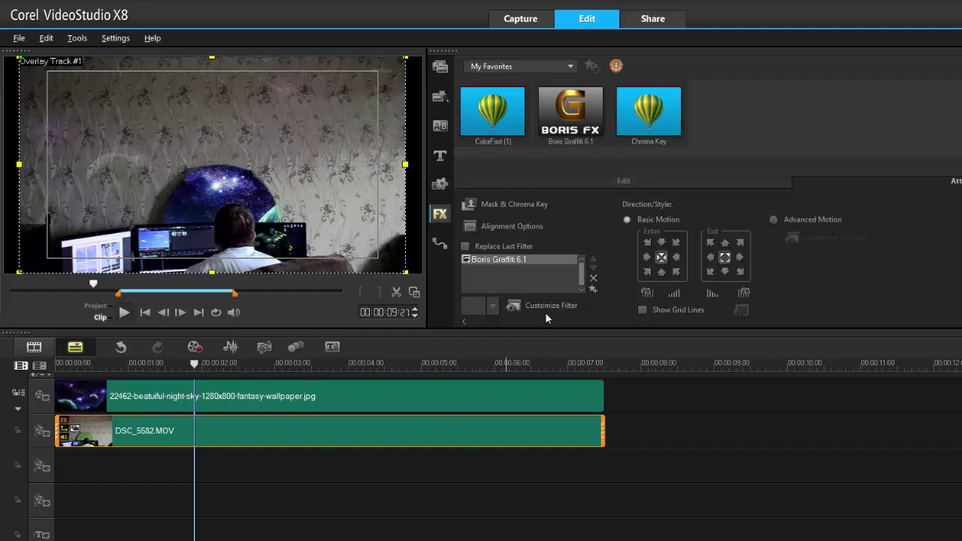
{"action": "left_click", "coordinate": [547, 306]}
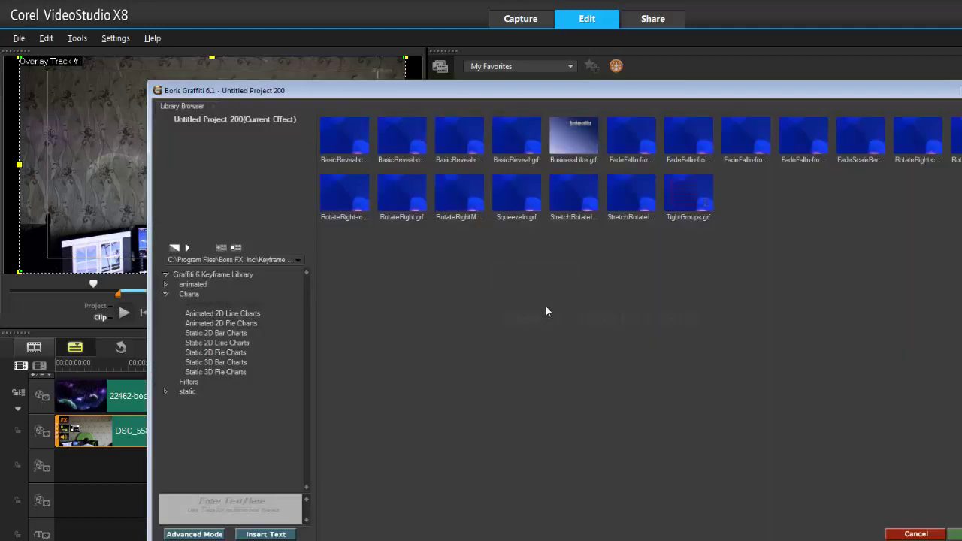
Switch Boris Graffiti to Advanced Mode and delete the default Text track.
{"action": "left_click", "coordinate": [194, 534]}
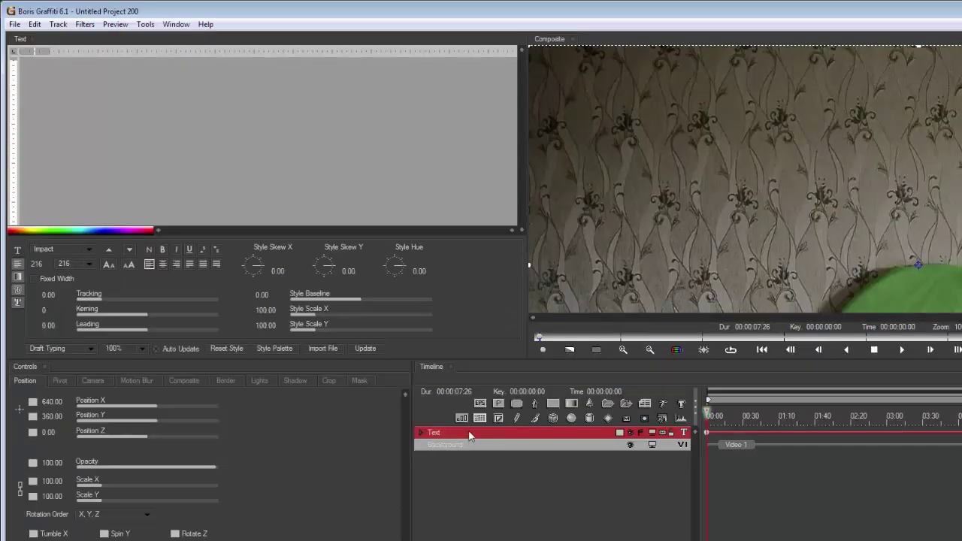
{"action": "key", "text": "Delete"}
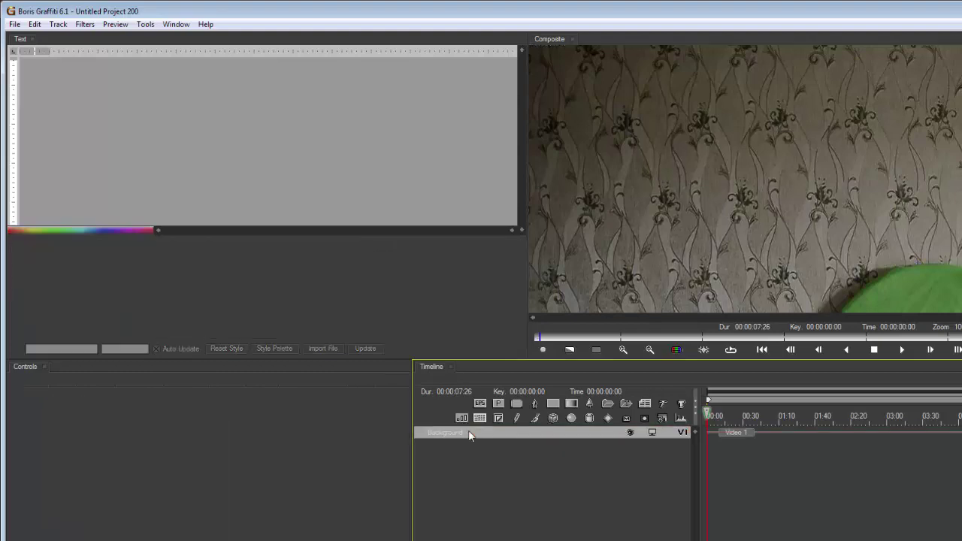
{"action": "scroll", "coordinate": [658, 234], "scroll_direction": "down", "scroll_amount": 1}
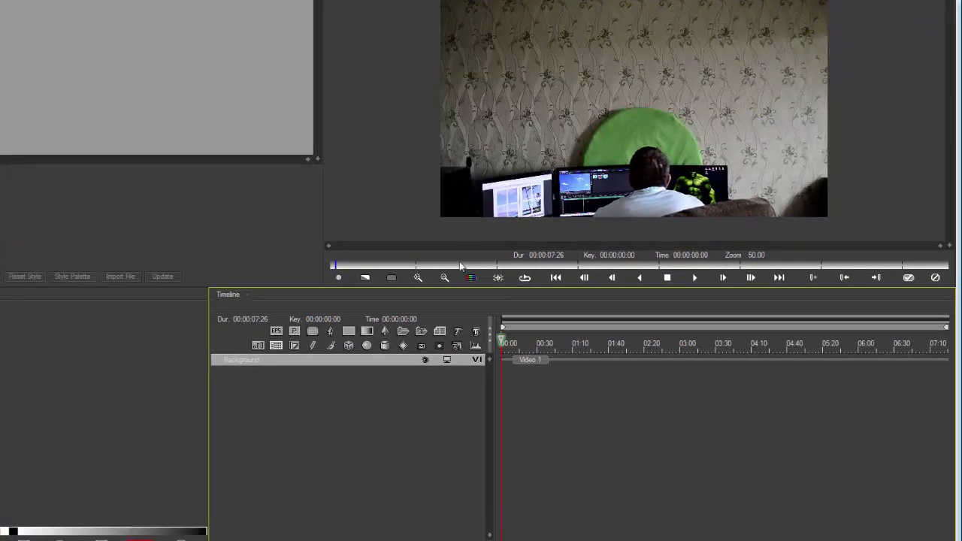
Draw a trial two-point spline track, then select the whole Spline Track.
{"action": "left_click", "coordinate": [335, 333]}
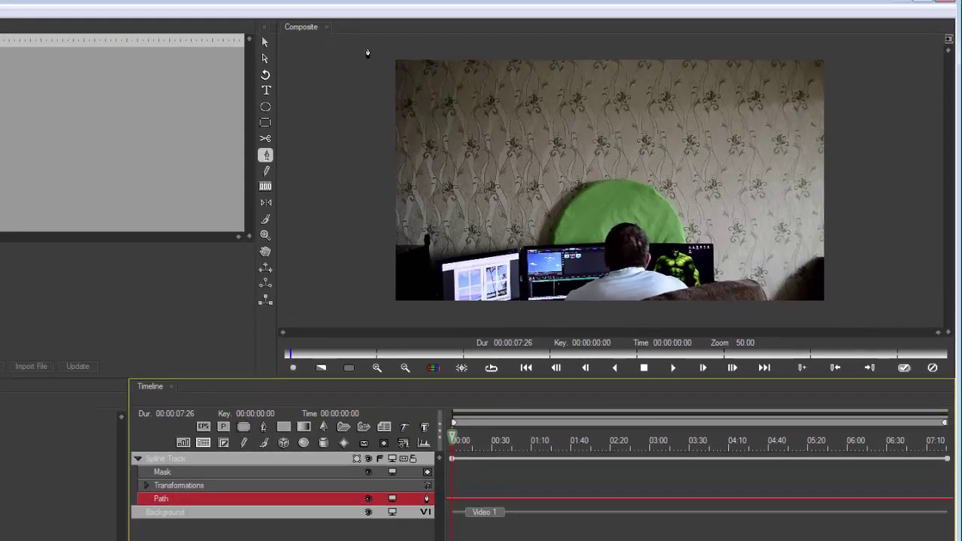
{"action": "left_click", "coordinate": [367, 49]}
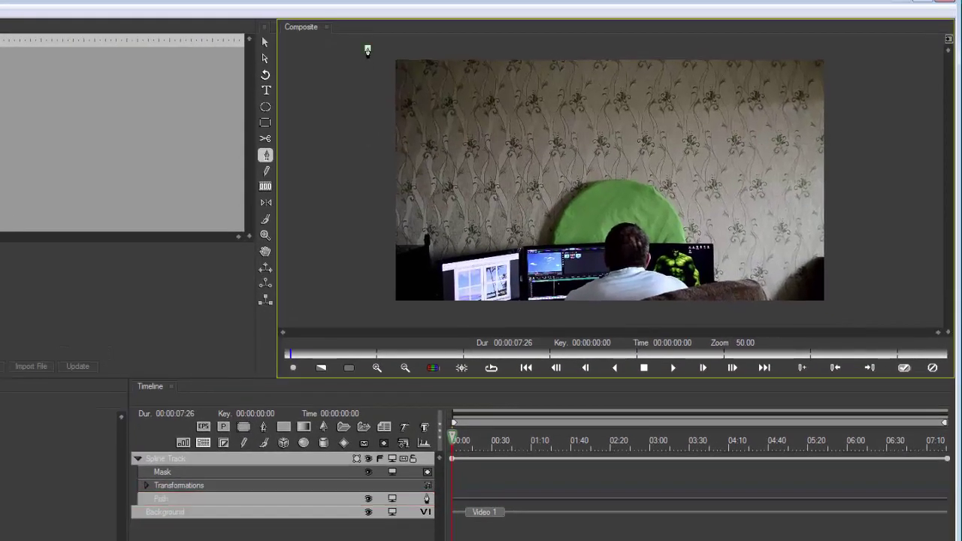
{"action": "left_click", "coordinate": [366, 315]}
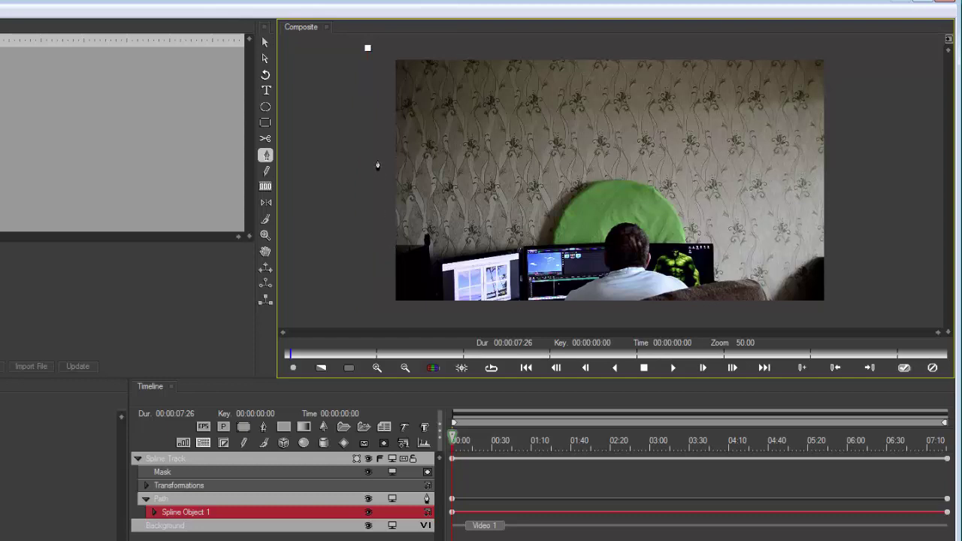
{"action": "key", "text": "Escape"}
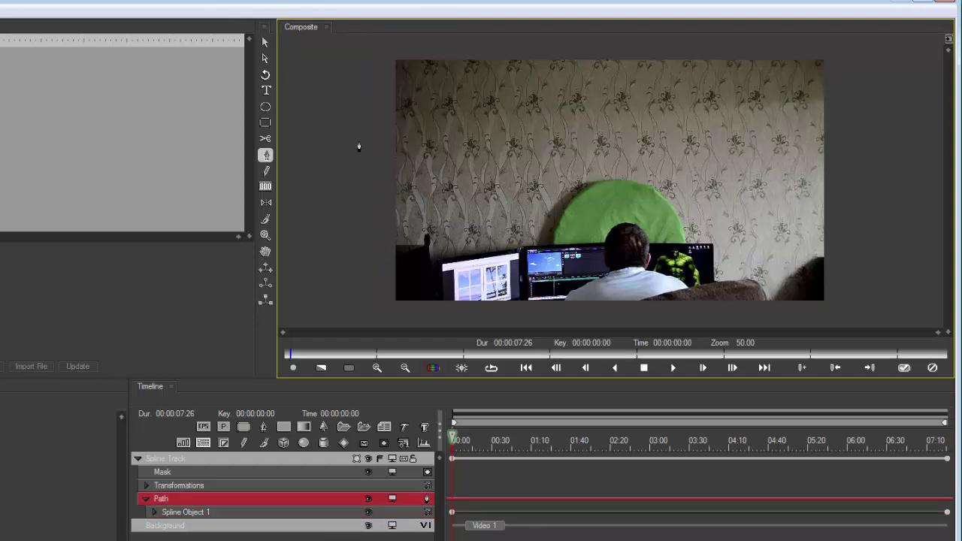
{"action": "left_click", "coordinate": [258, 511]}
{"action": "key", "text": "Escape"}
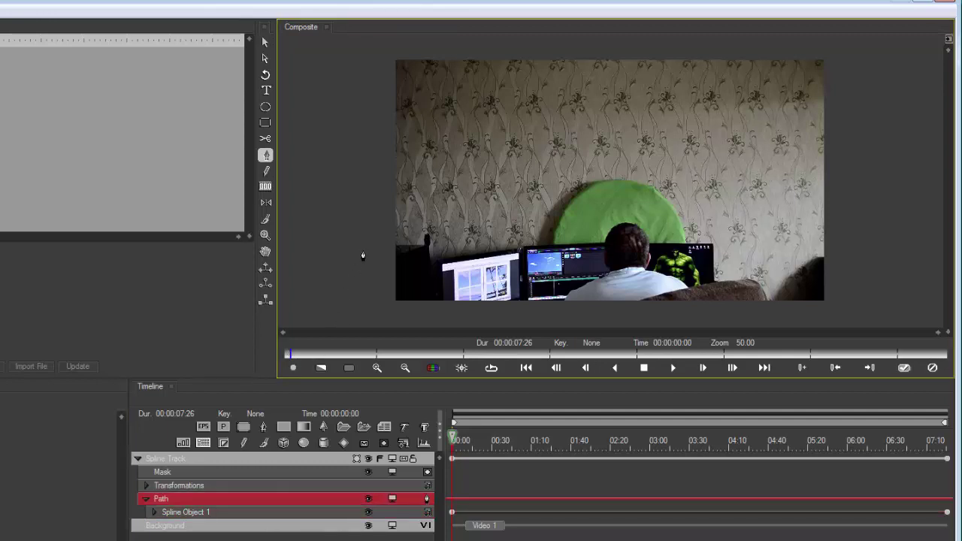
{"action": "left_click", "coordinate": [235, 461]}
Replace the trial spline with a new track and outline the left side and monitor tops.
{"action": "key", "text": "Delete"}
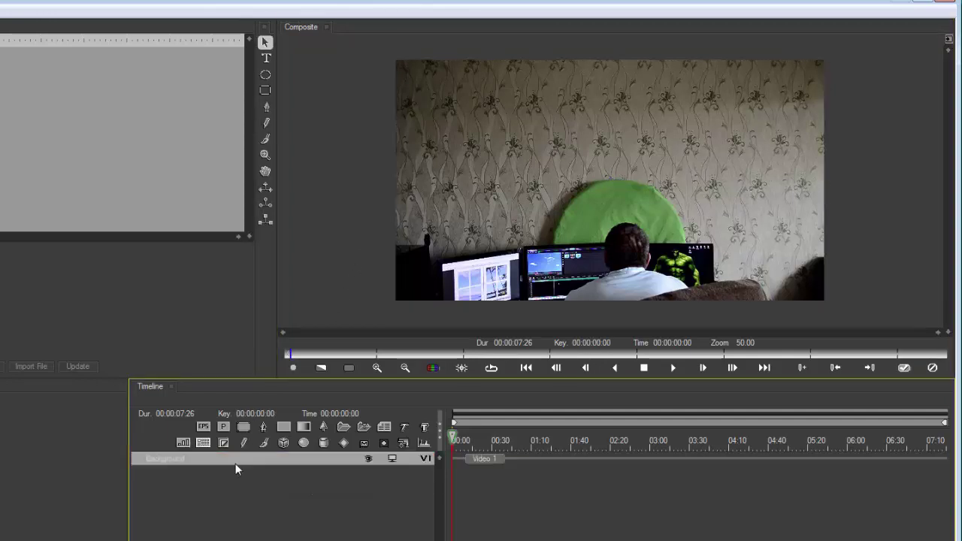
{"action": "left_click", "coordinate": [258, 428]}
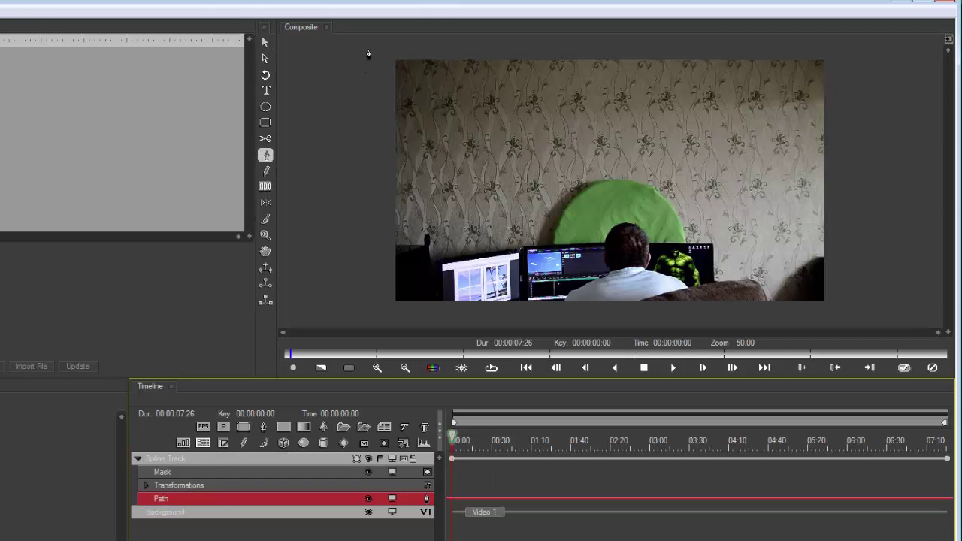
{"action": "left_click", "coordinate": [374, 245]}
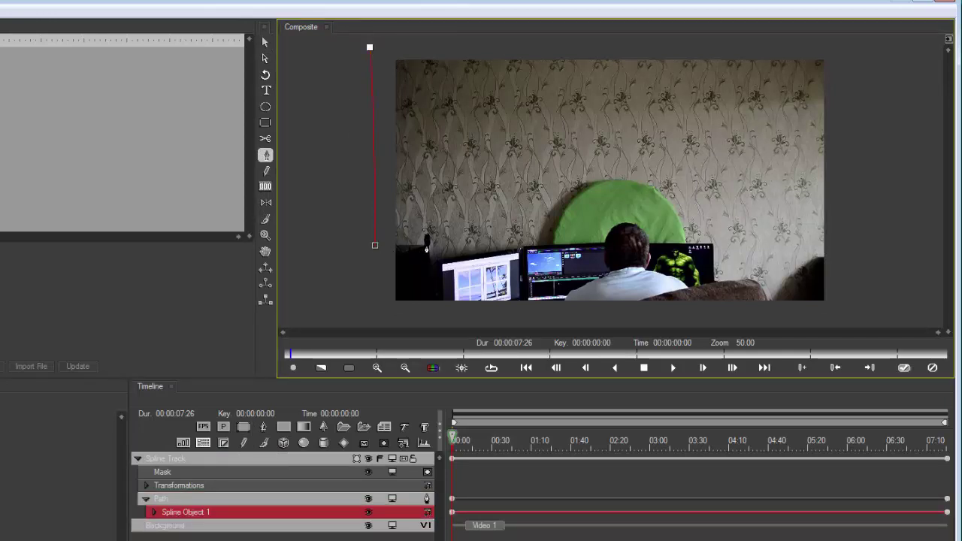
{"action": "left_click", "coordinate": [426, 245]}
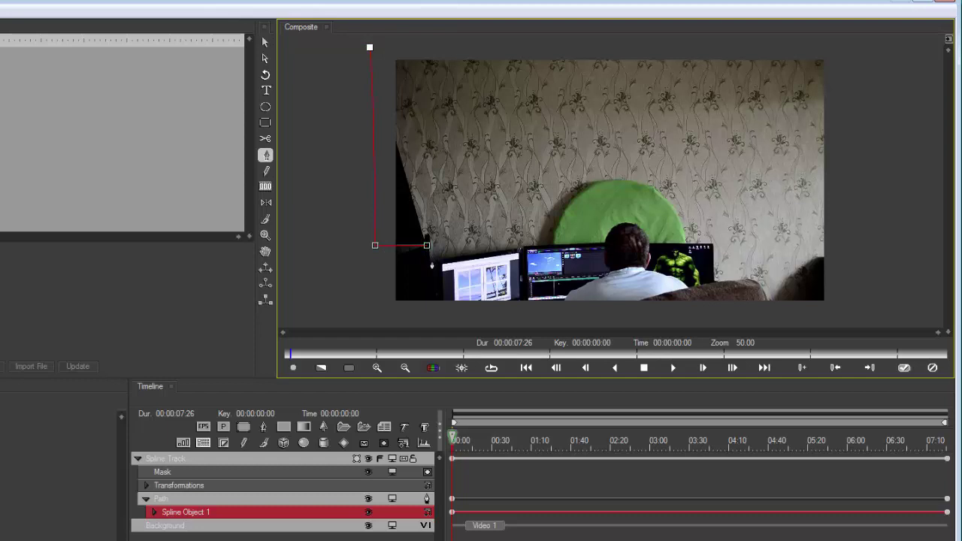
{"action": "left_click", "coordinate": [432, 262]}
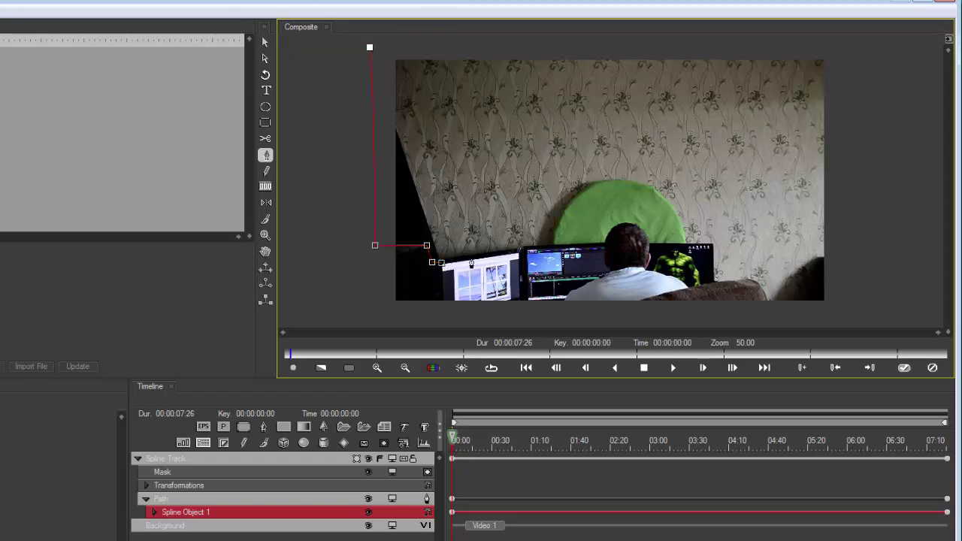
{"action": "left_click", "coordinate": [518, 249]}
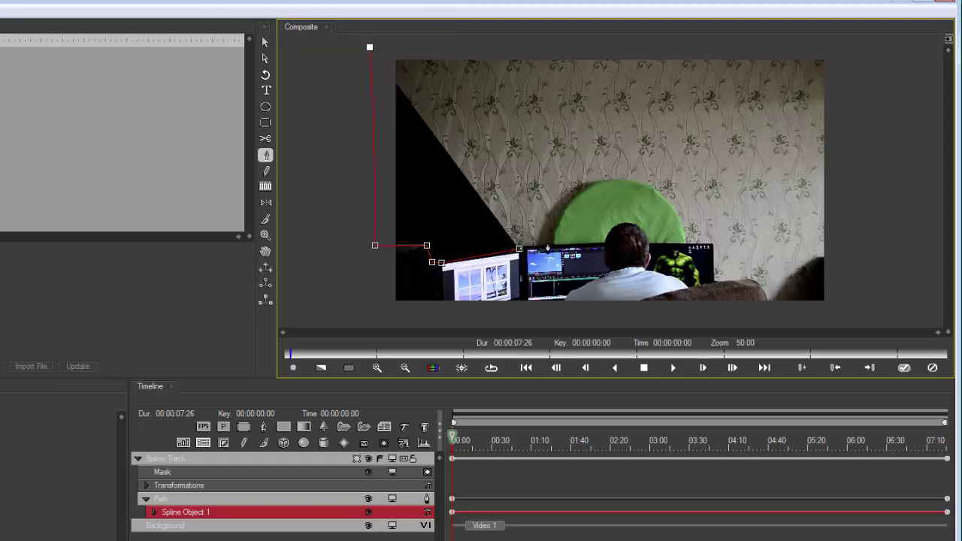
{"action": "left_click", "coordinate": [552, 246]}
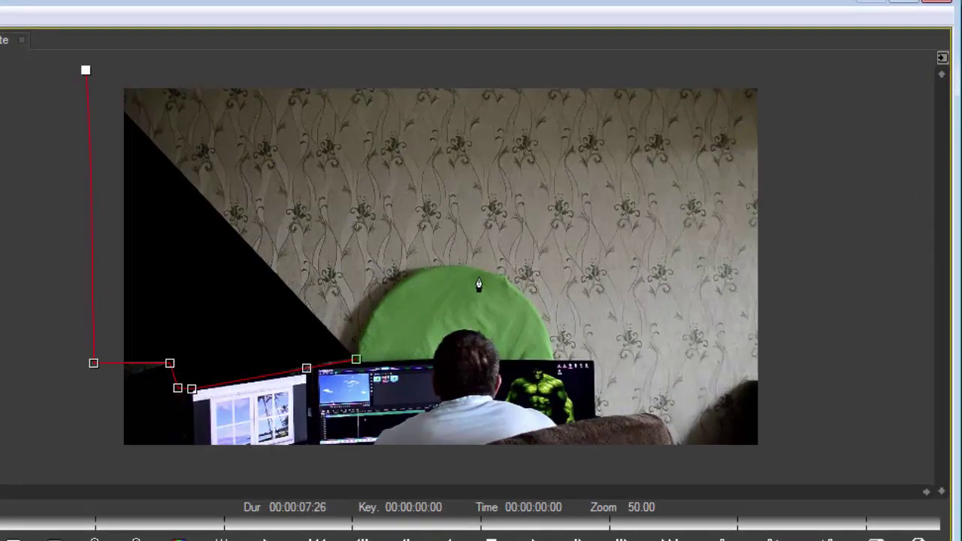
Trace the mask around the green backdrop's left, top and right edges down to the monitor.
{"action": "left_click", "coordinate": [376, 334]}
{"action": "left_click", "coordinate": [408, 294]}
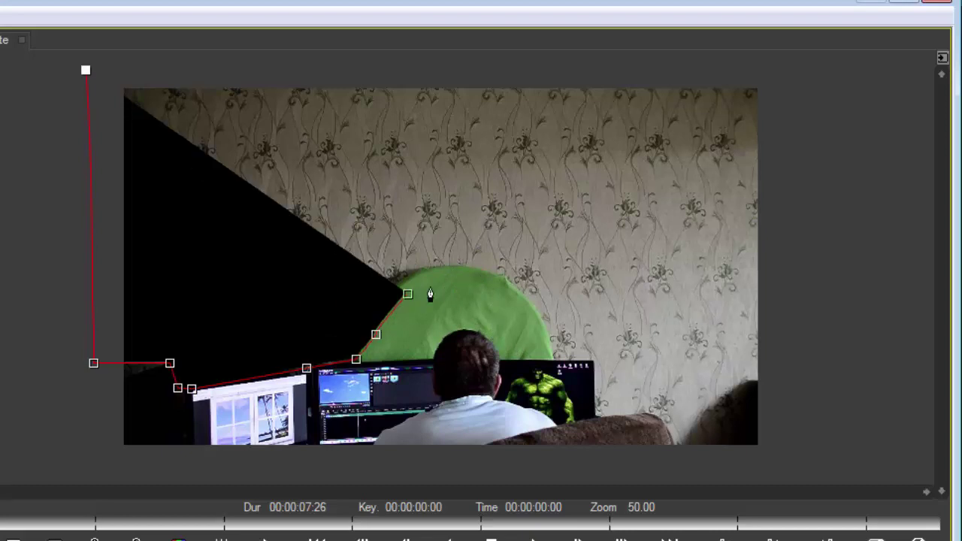
{"action": "left_click", "coordinate": [444, 282]}
{"action": "left_click", "coordinate": [475, 283]}
{"action": "left_click", "coordinate": [513, 307]}
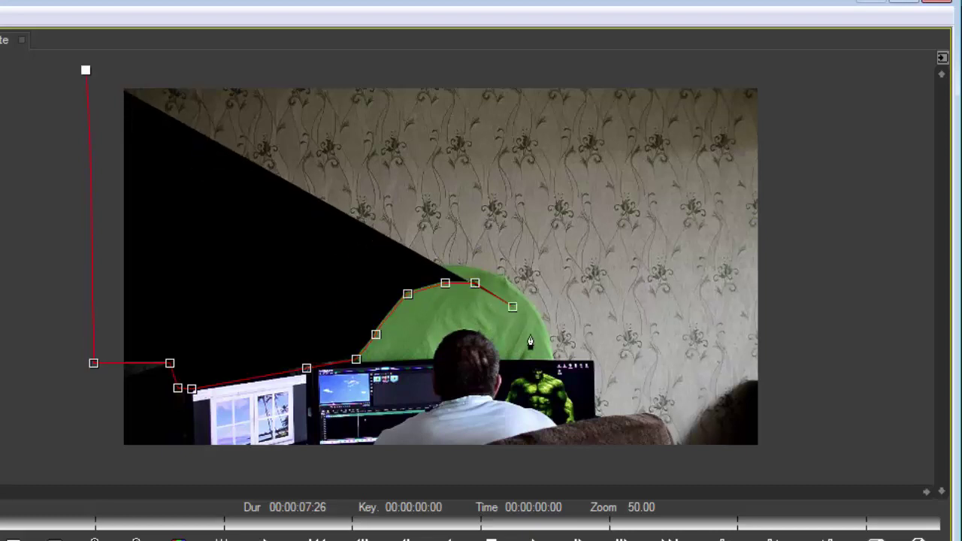
{"action": "left_click", "coordinate": [538, 342]}
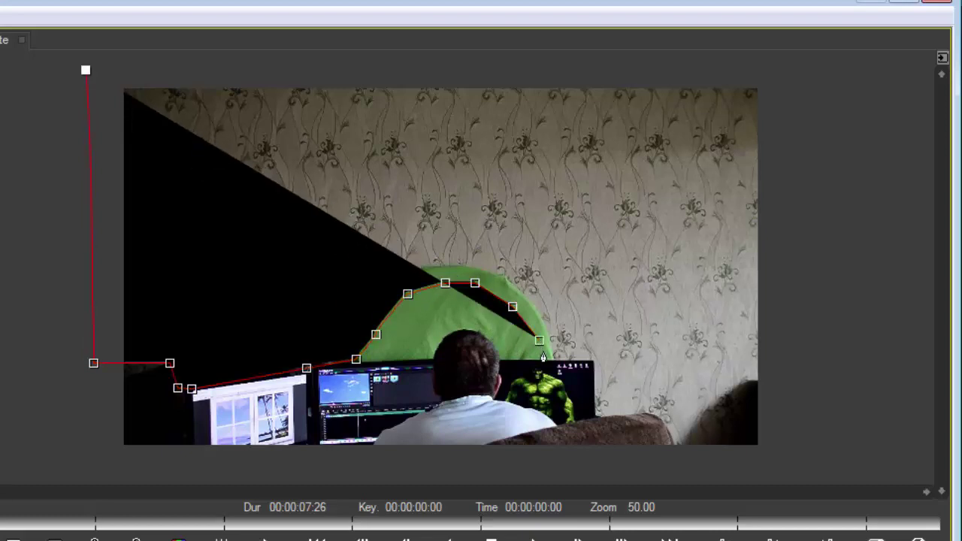
{"action": "left_click", "coordinate": [543, 351]}
{"action": "scroll", "coordinate": [548, 363], "scroll_direction": "up", "scroll_amount": 2}
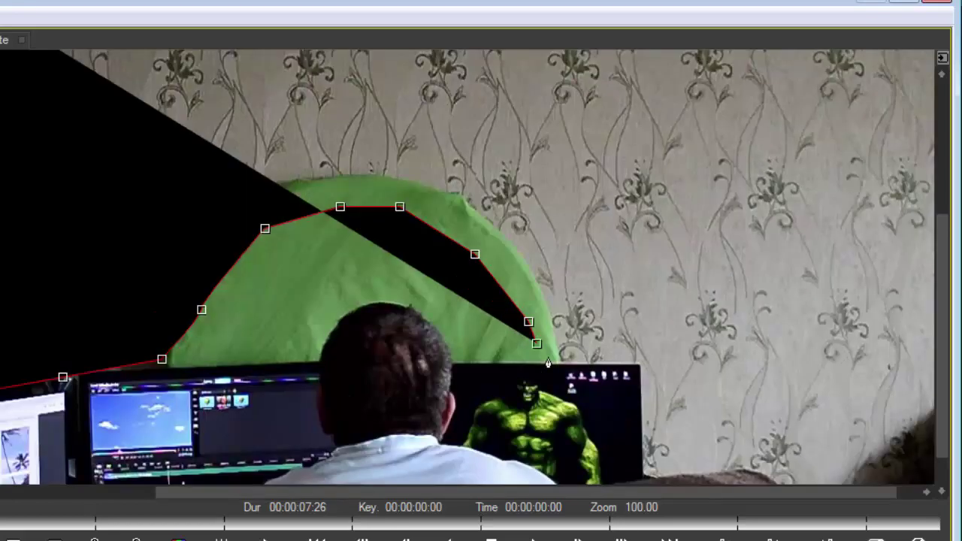
{"action": "scroll", "coordinate": [548, 364], "scroll_direction": "up", "scroll_amount": 2}
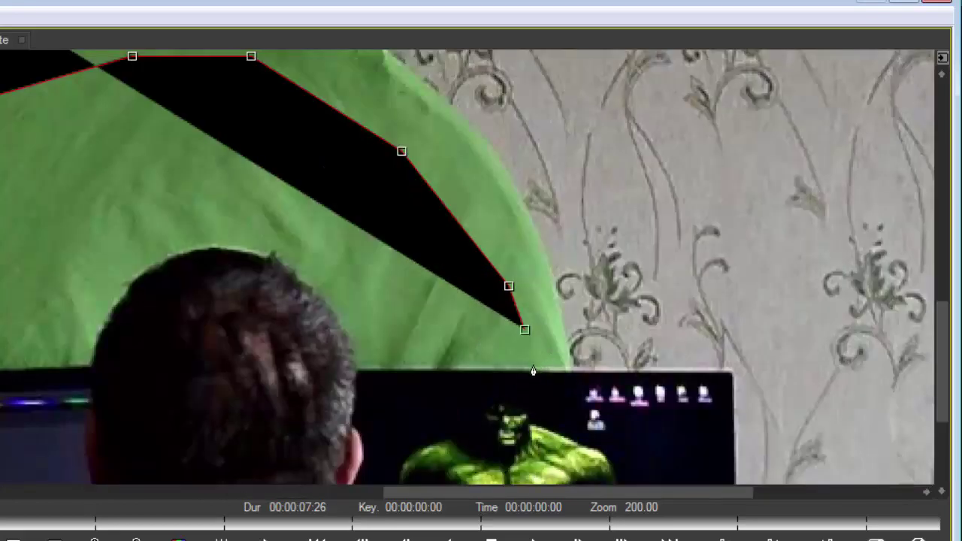
{"action": "left_click", "coordinate": [532, 367]}
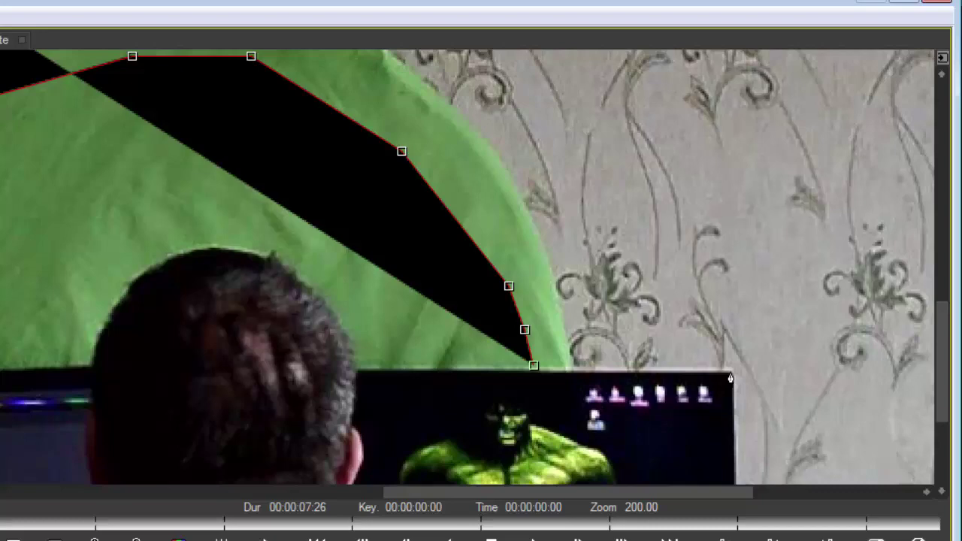
{"action": "scroll", "coordinate": [729, 377], "scroll_direction": "down", "scroll_amount": 4}
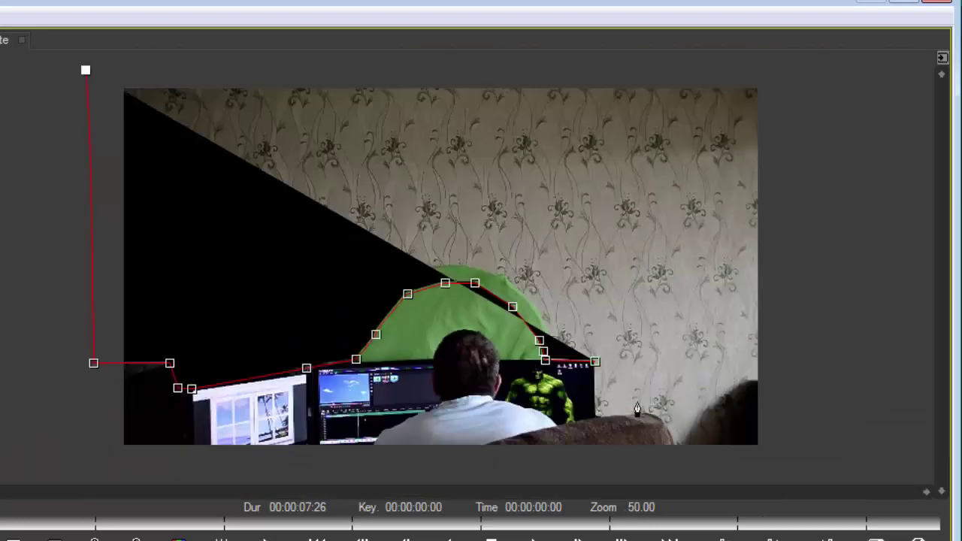
Carry the mask down the monitor and sofa edges, then close it at the right frame corners.
{"action": "left_click", "coordinate": [595, 414]}
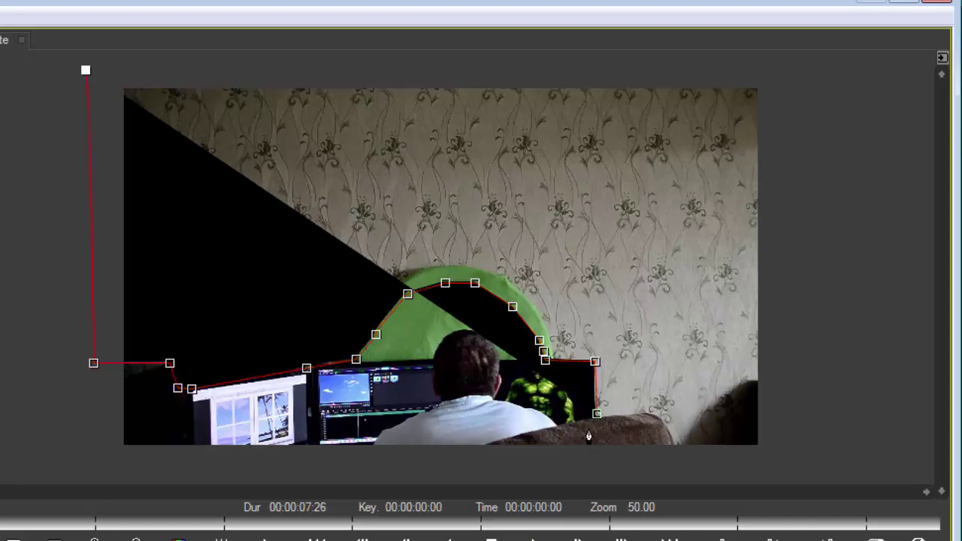
{"action": "left_click", "coordinate": [647, 412]}
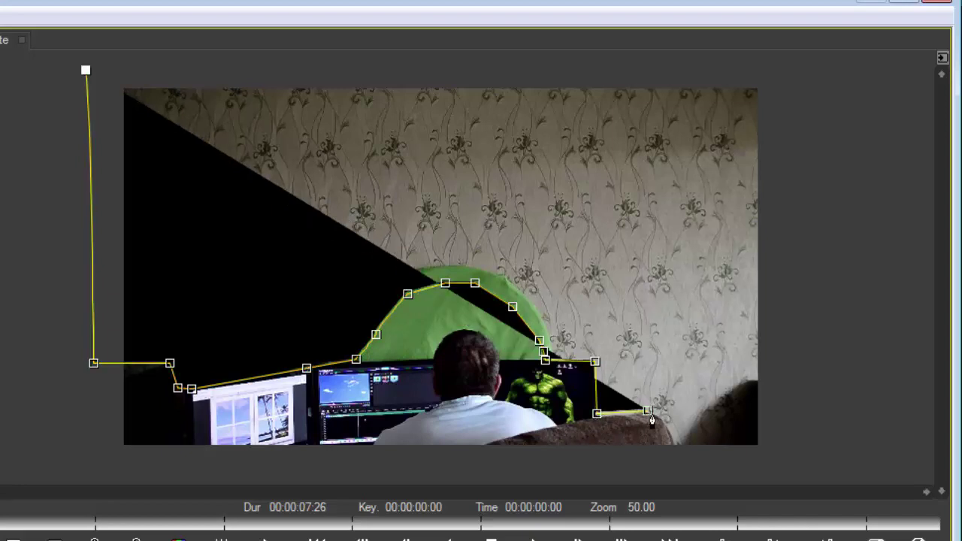
{"action": "left_click", "coordinate": [661, 420]}
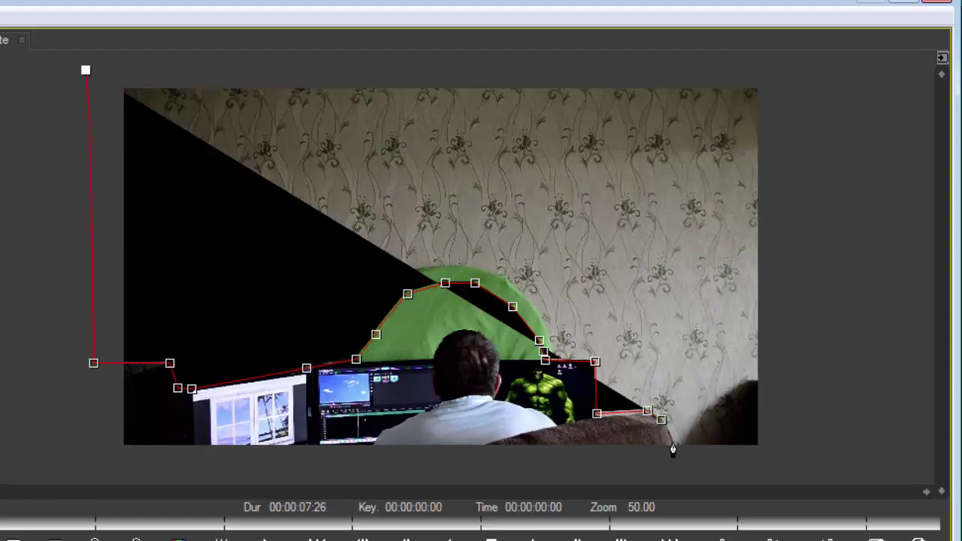
{"action": "left_click", "coordinate": [672, 443]}
{"action": "left_click", "coordinate": [679, 468]}
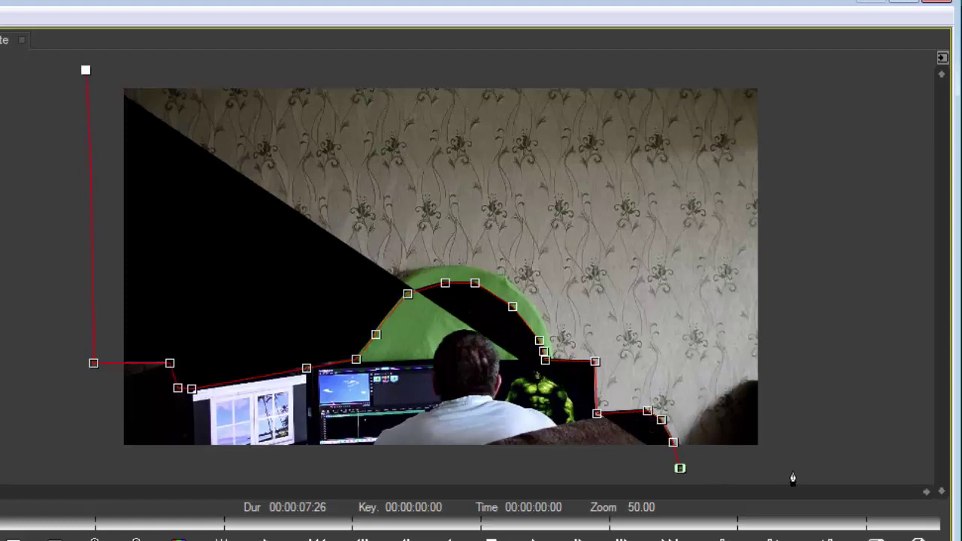
{"action": "left_click", "coordinate": [792, 470]}
{"action": "left_click", "coordinate": [798, 68]}
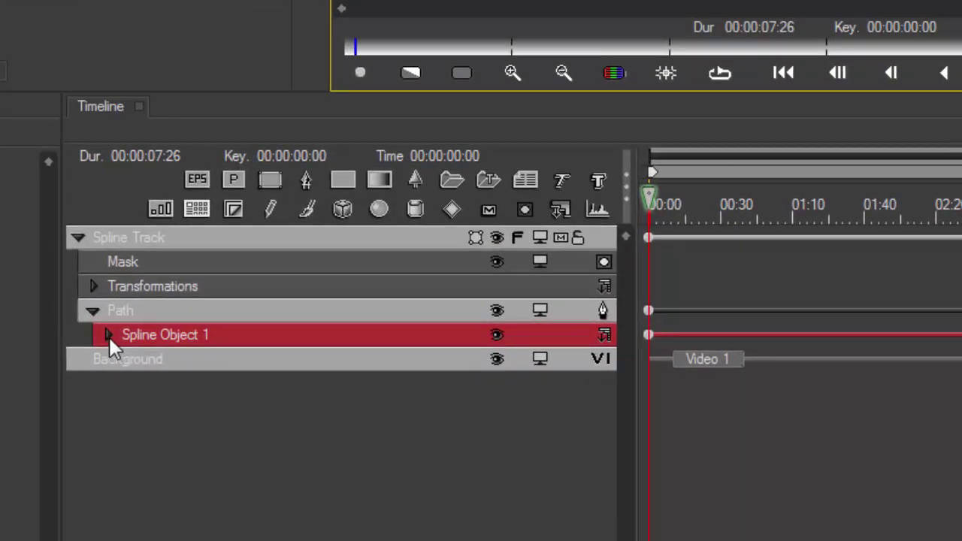
Fill Spline Object 1 with green sampled from the backdrop and apply the effect to the clip.
{"action": "left_click", "coordinate": [109, 335]}
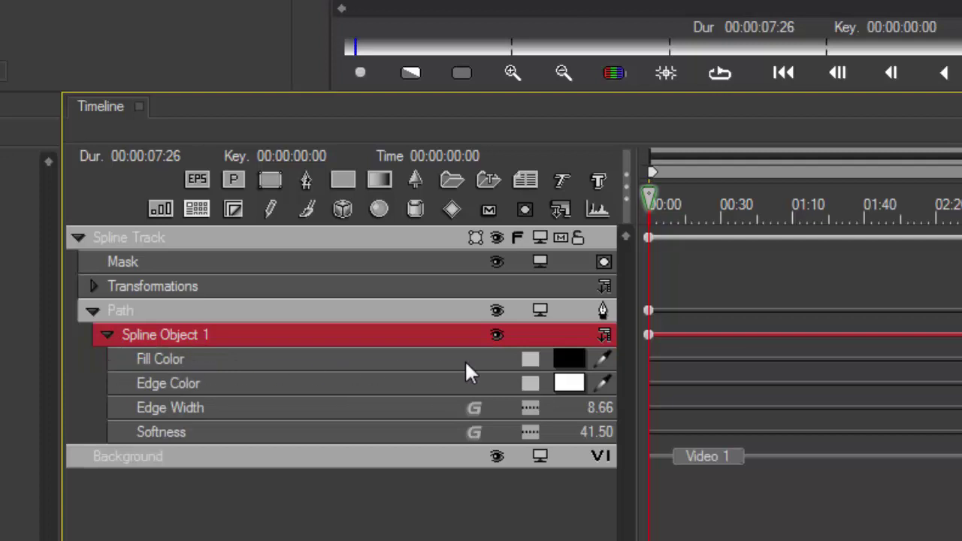
{"action": "left_click", "coordinate": [602, 359]}
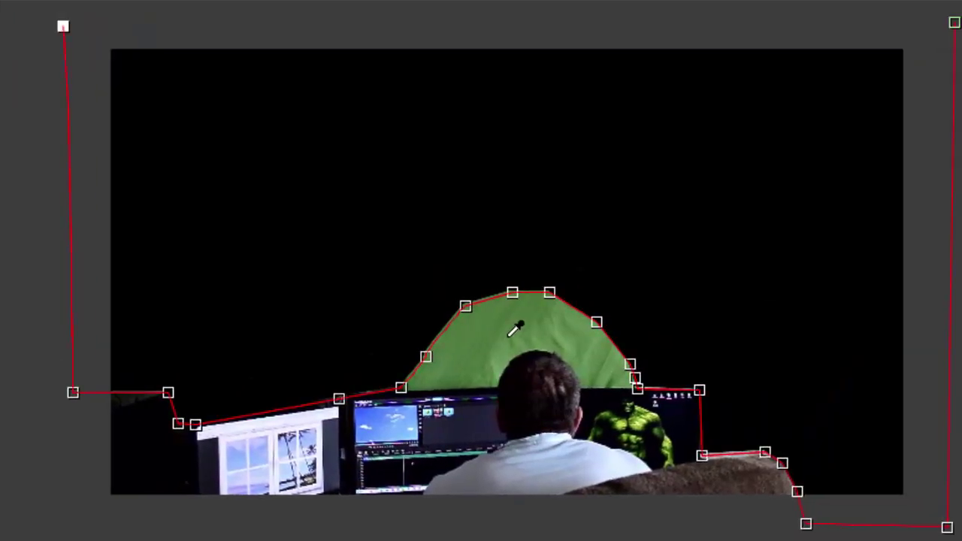
{"action": "left_click", "coordinate": [624, 197]}
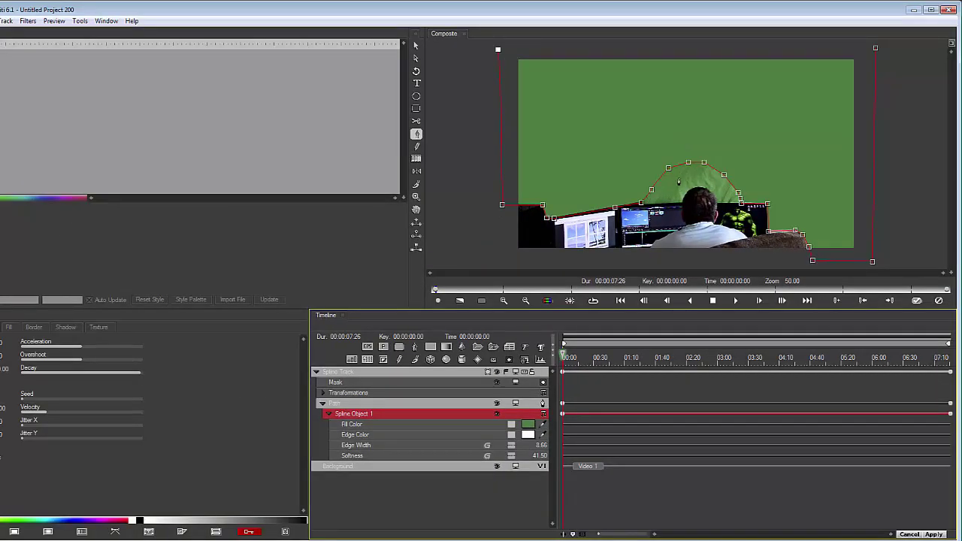
{"action": "left_click", "coordinate": [931, 534]}
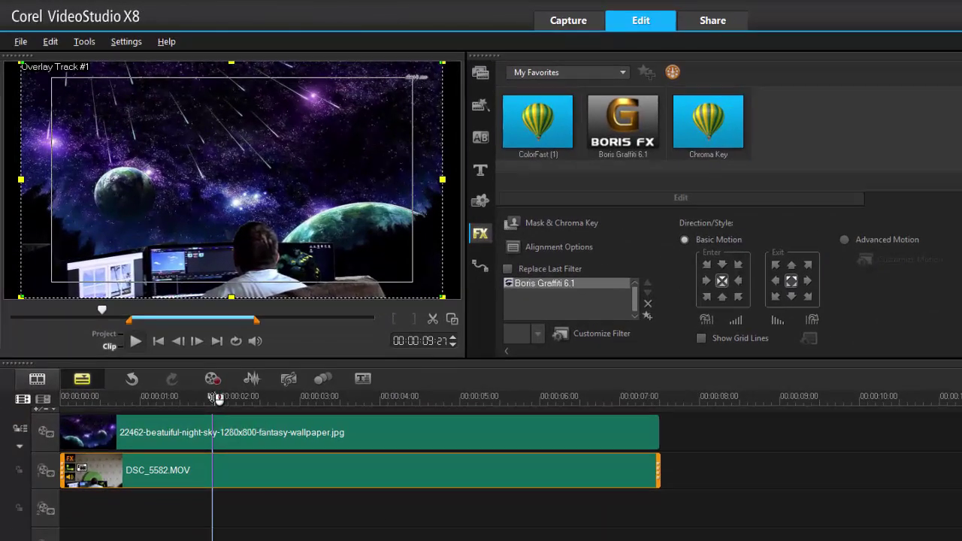
{"action": "left_click_drag", "start_coordinate": [217, 398], "coordinate": [263, 403]}
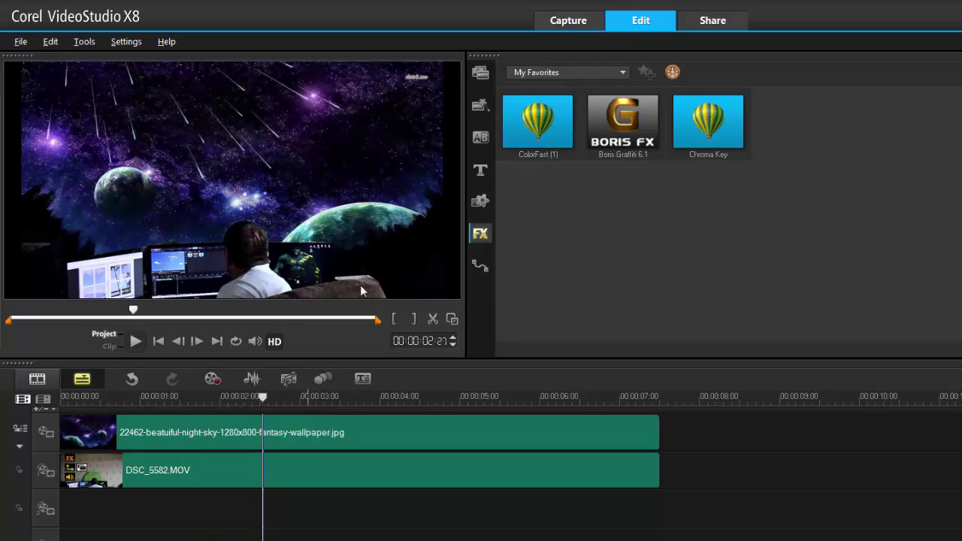
{"action": "left_click_drag", "start_coordinate": [262, 397], "coordinate": [296, 418]}
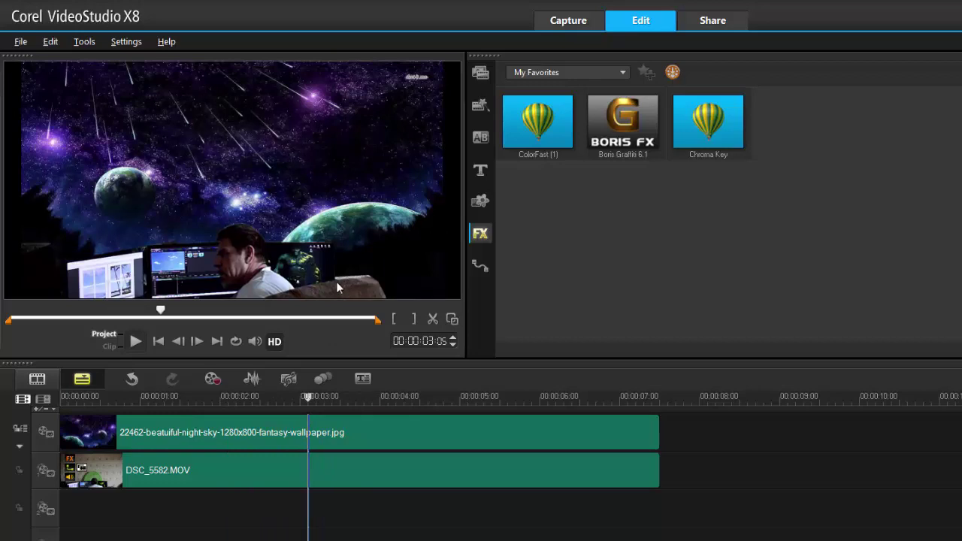
{"action": "left_click_drag", "start_coordinate": [311, 398], "coordinate": [232, 414]}
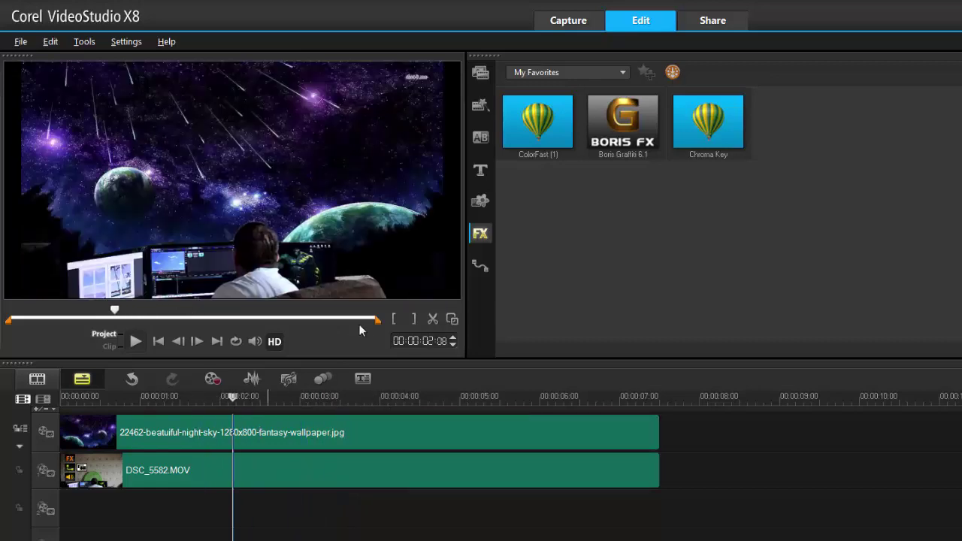
{"action": "mouse_move", "coordinate": [233, 414]}
{"action": "left_mouse_down"}
{"action": "mouse_move", "coordinate": [161, 415]}
{"action": "mouse_move", "coordinate": [567, 438]}
{"action": "mouse_move", "coordinate": [128, 423]}
{"action": "mouse_move", "coordinate": [224, 424]}
{"action": "left_mouse_up"}
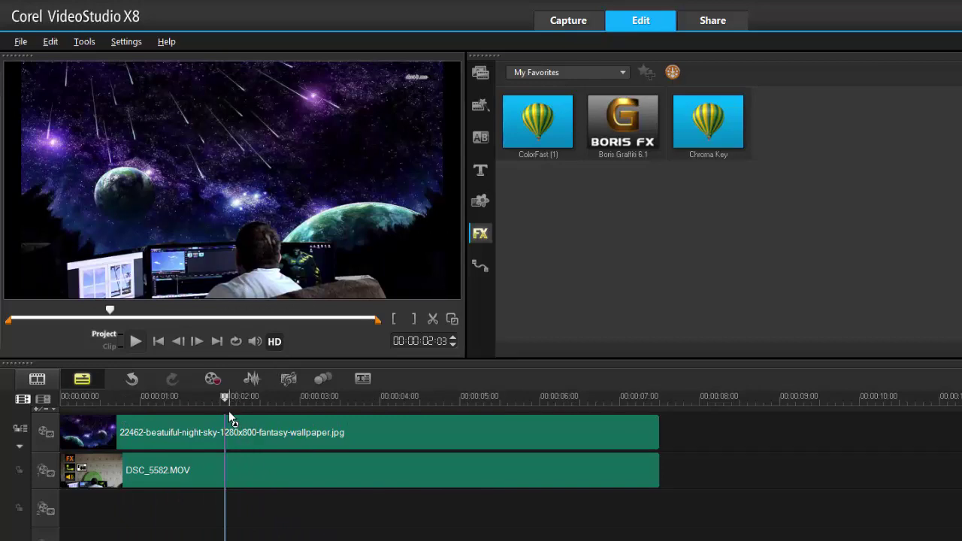
{"action": "left_click_drag", "start_coordinate": [224, 423], "coordinate": [228, 451]}
Set DSC_5582.MOV's chroma key Gamma to -15 and Similarity to 97, then scrub to check.
{"action": "left_click", "coordinate": [221, 465]}
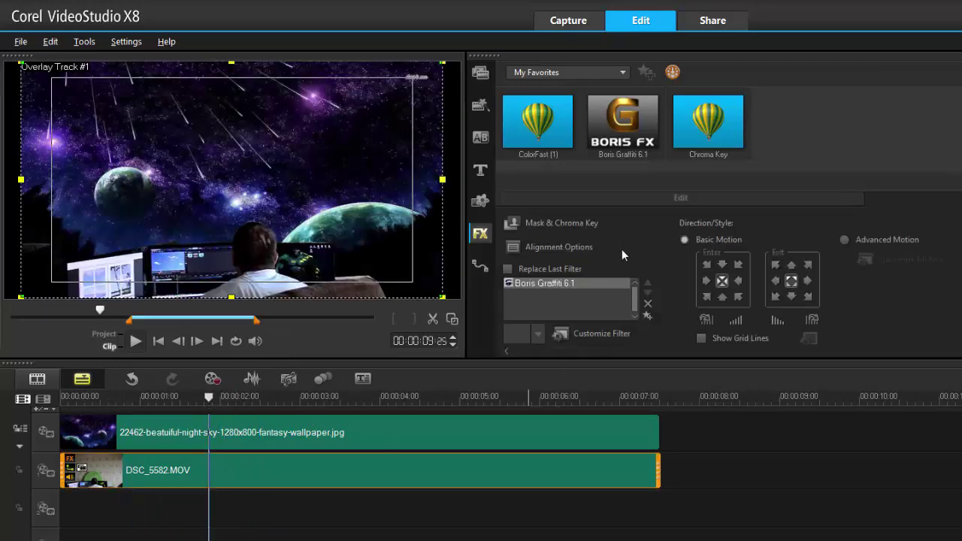
{"action": "left_click", "coordinate": [565, 222]}
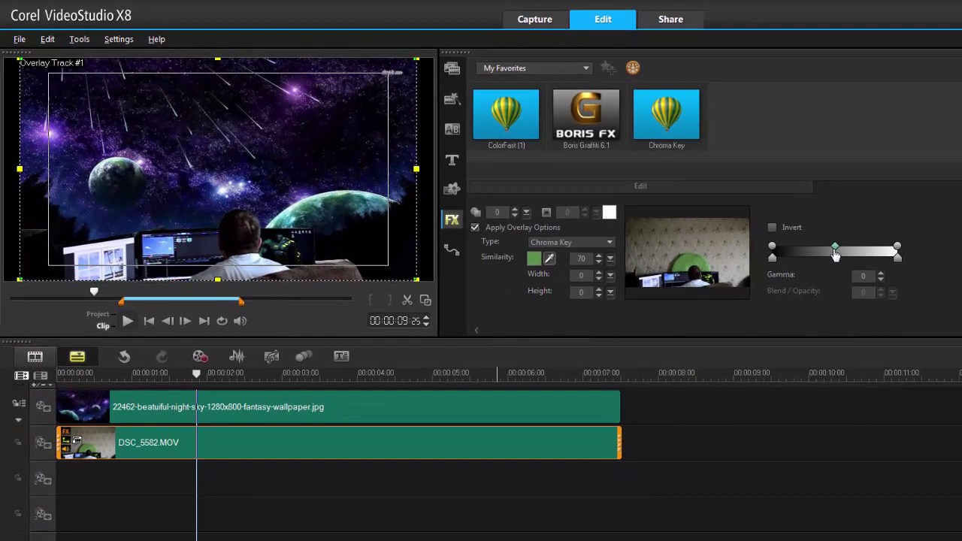
{"action": "mouse_move", "coordinate": [841, 252]}
{"action": "left_mouse_down"}
{"action": "mouse_move", "coordinate": [864, 252]}
{"action": "mouse_move", "coordinate": [828, 254]}
{"action": "left_mouse_up"}
{"action": "left_click", "coordinate": [609, 258]}
{"action": "left_click_drag", "start_coordinate": [611, 273], "coordinate": [630, 273]}
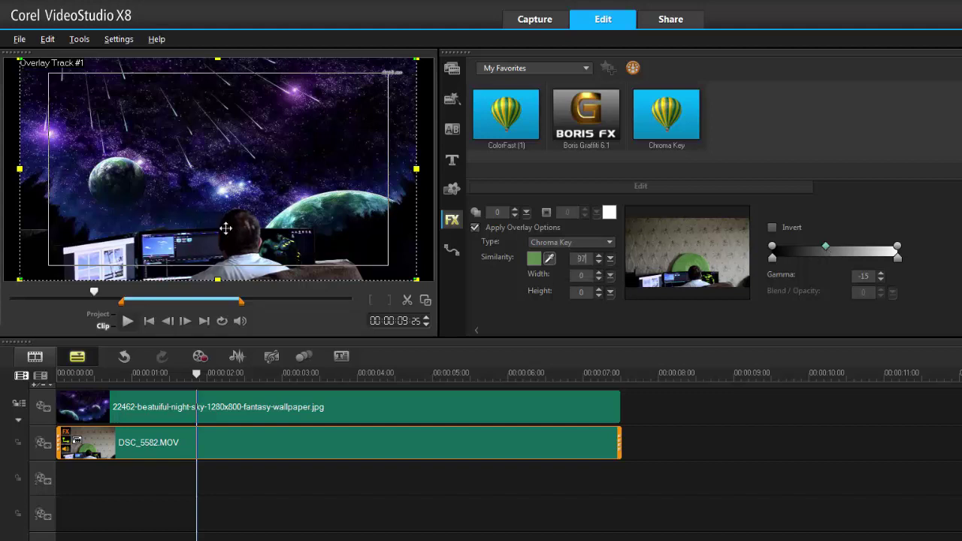
{"action": "left_click_drag", "start_coordinate": [199, 374], "coordinate": [346, 391]}
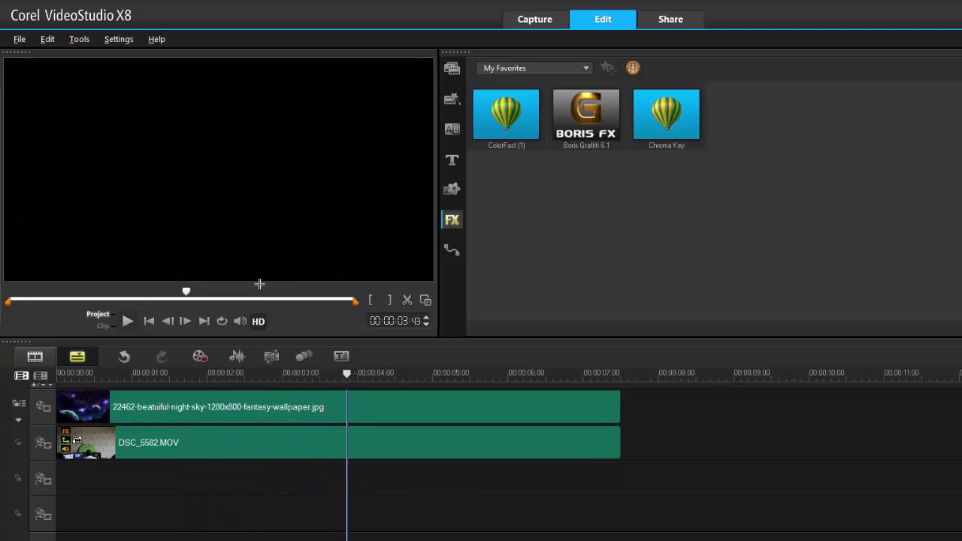
Lower DSC_5582.MOV's chroma key Threshold to 75 and scrub the preview to review the composite.
{"action": "double_click", "coordinate": [333, 447]}
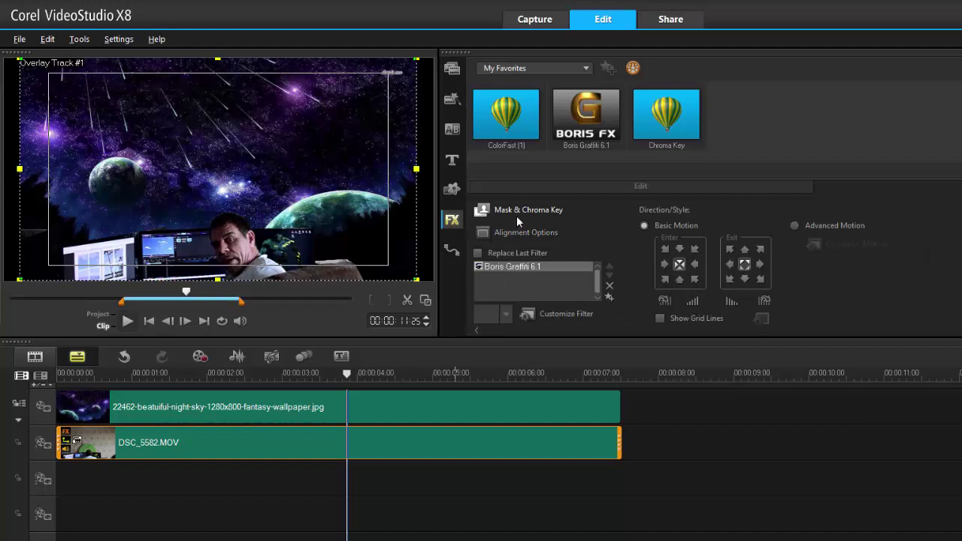
{"action": "left_click", "coordinate": [516, 216]}
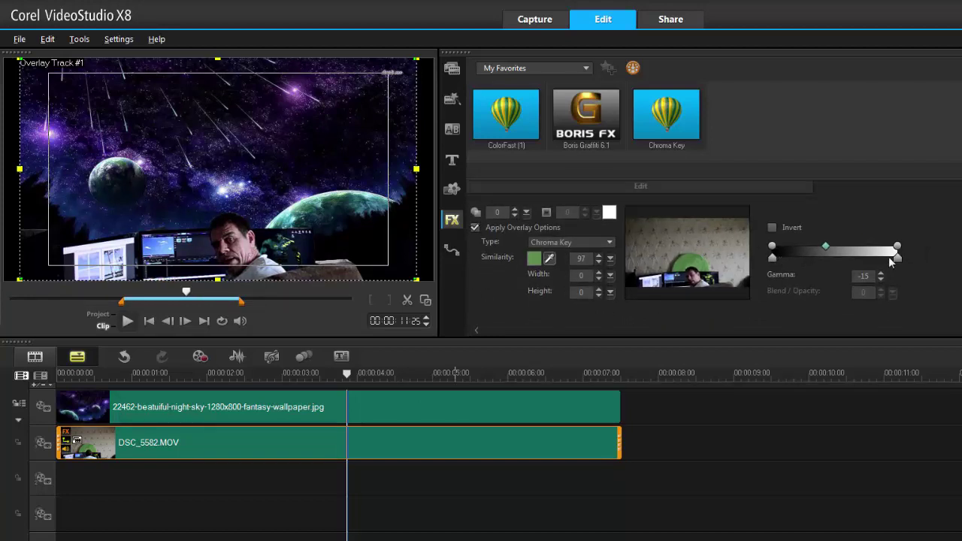
{"action": "left_click_drag", "start_coordinate": [893, 261], "coordinate": [869, 261]}
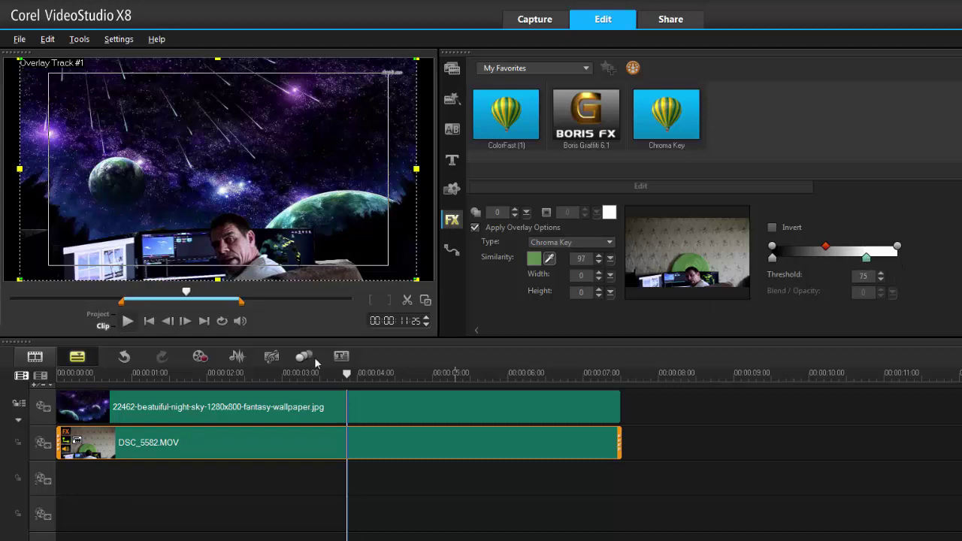
{"action": "left_click_drag", "start_coordinate": [310, 375], "coordinate": [227, 414]}
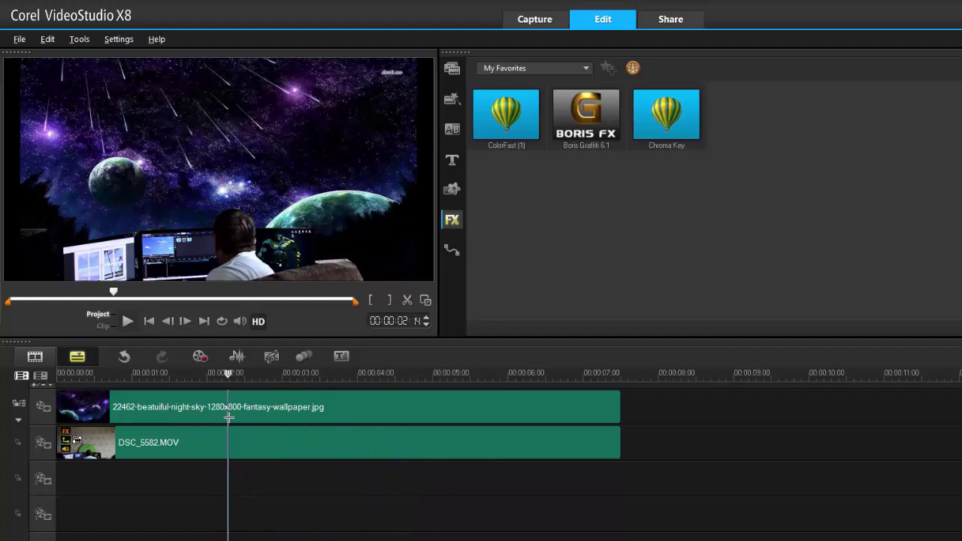